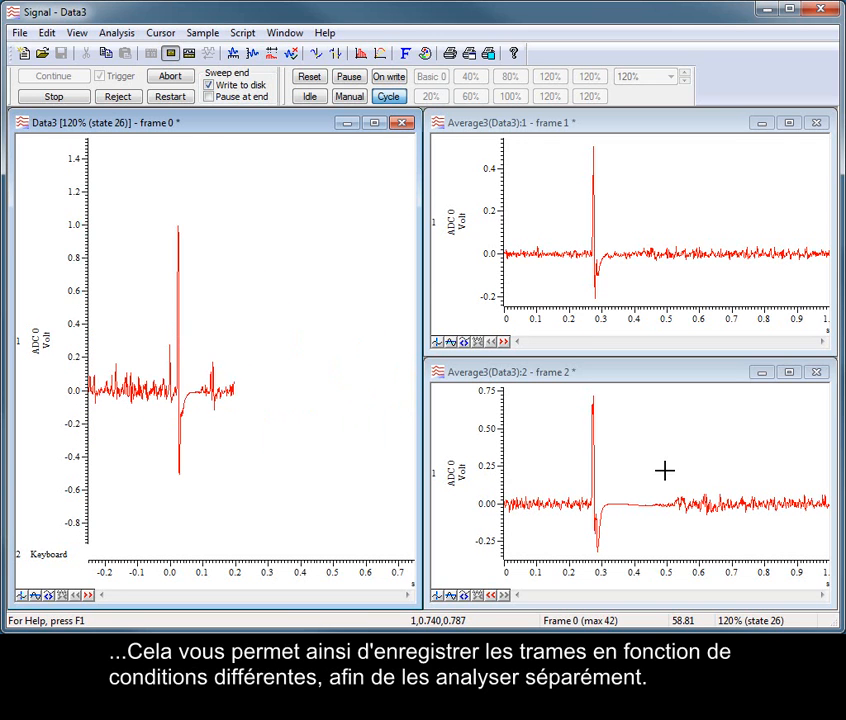
Stop and finish the sampling run, and close the Data3 window without saving it.
{"action": "left_click", "coordinate": [70, 98]}
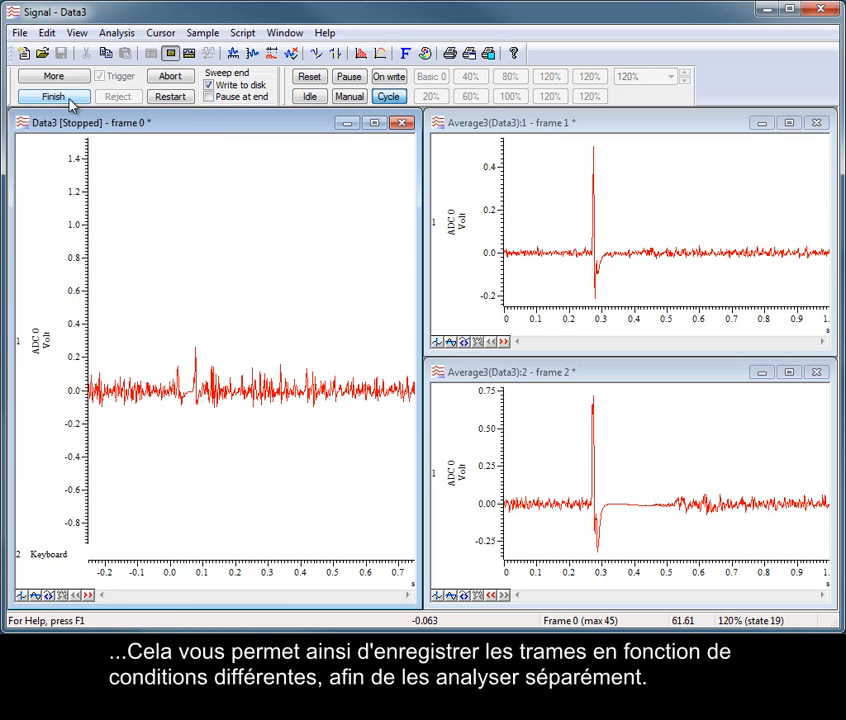
{"action": "left_click", "coordinate": [73, 98]}
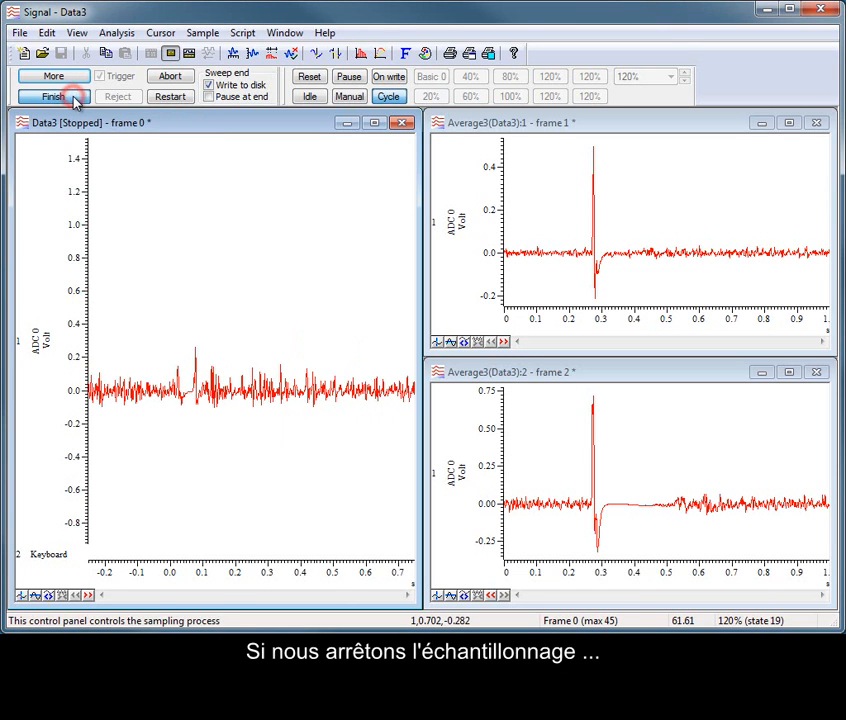
{"action": "left_click", "coordinate": [403, 123]}
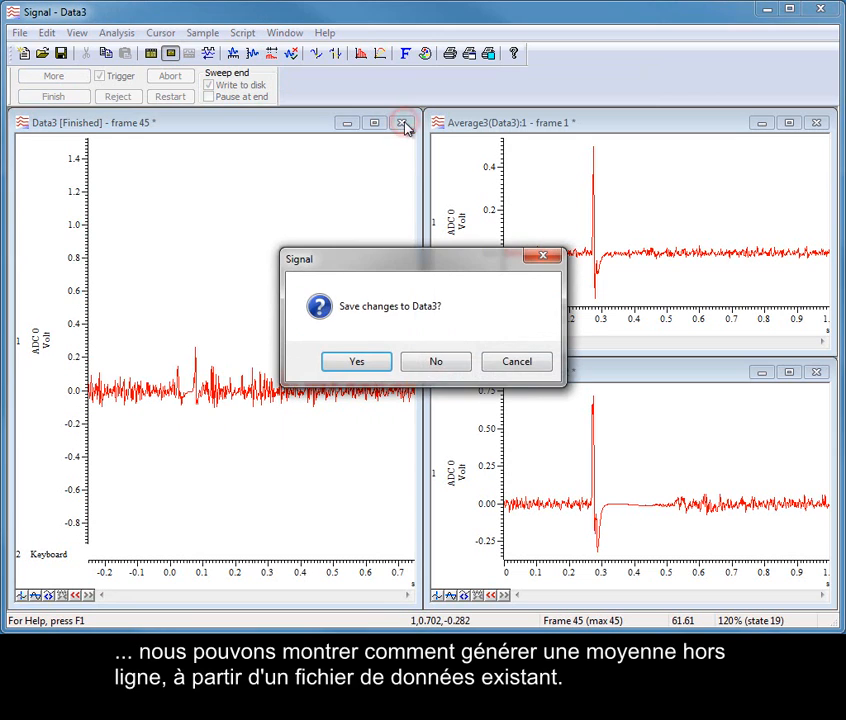
{"action": "left_click", "coordinate": [436, 362]}
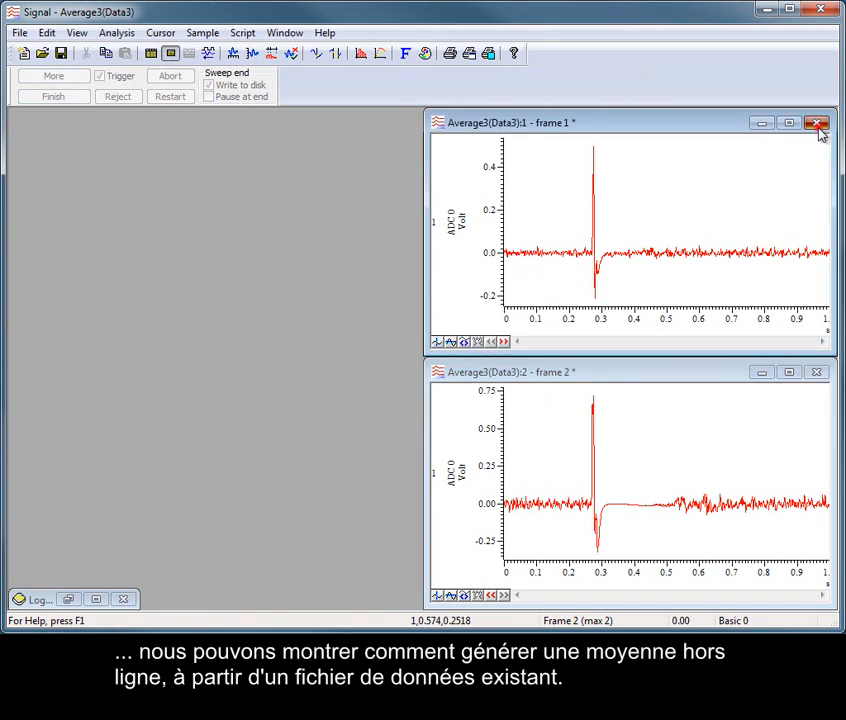
Close both Average3(Data3) windows without saving the changes.
{"action": "left_click", "coordinate": [817, 124]}
{"action": "left_click", "coordinate": [817, 372]}
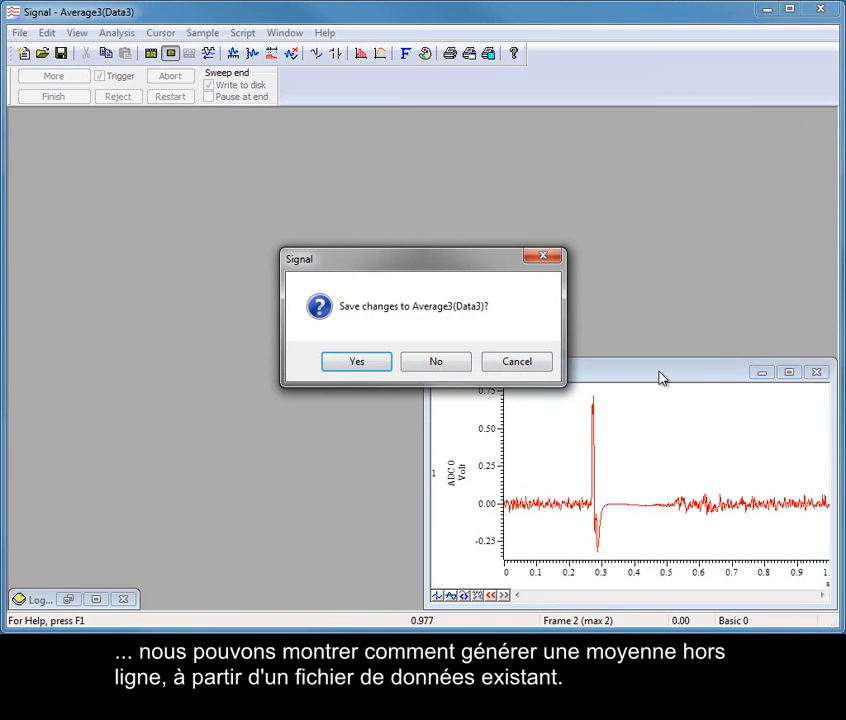
{"action": "left_click", "coordinate": [425, 364]}
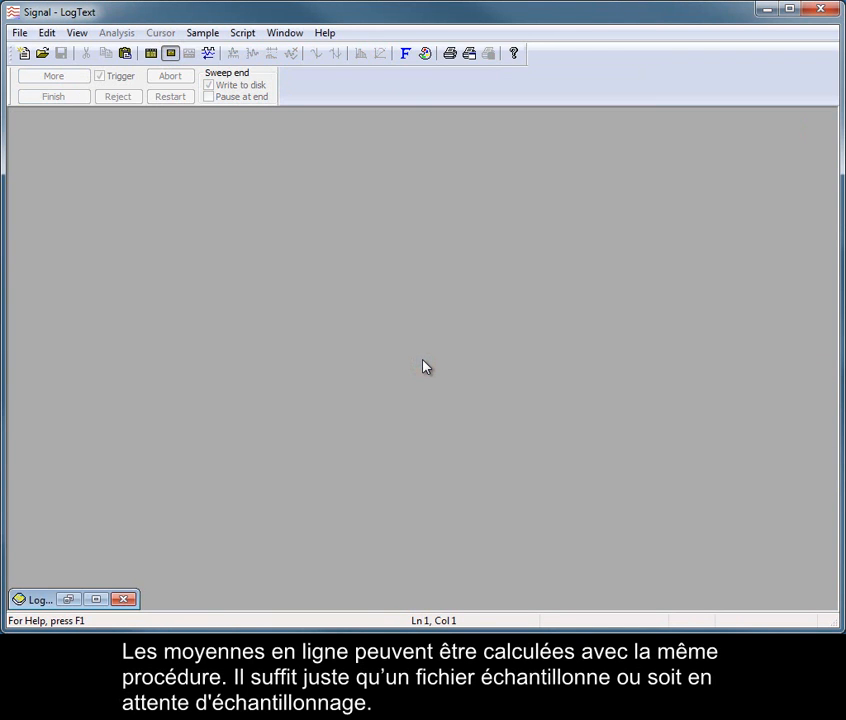
Open the recent file Louki L Hem all.cfs and start a new Waveform Average memory view for it.
{"action": "left_click", "coordinate": [19, 32]}
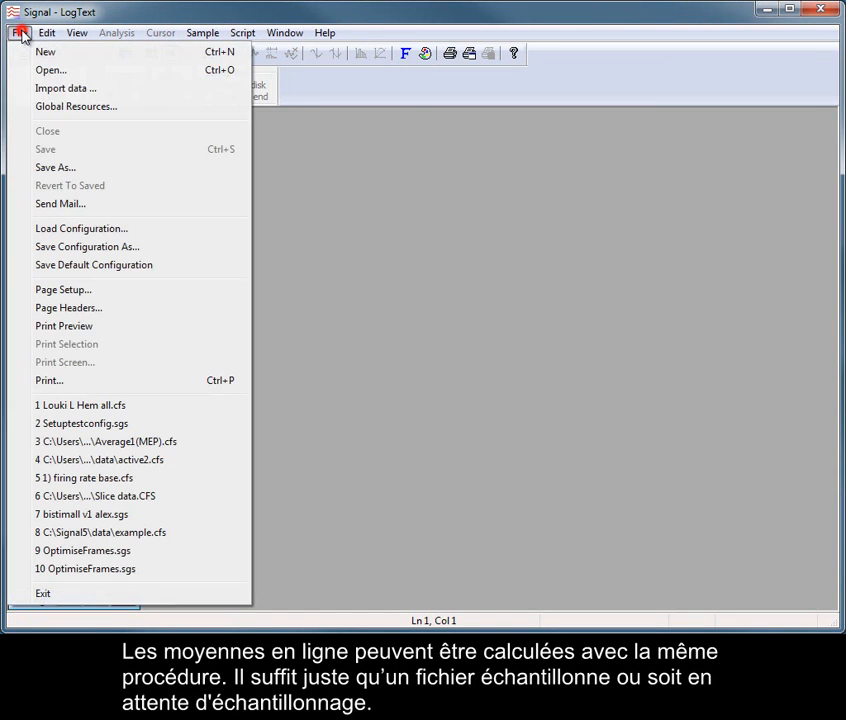
{"action": "left_click", "coordinate": [99, 404]}
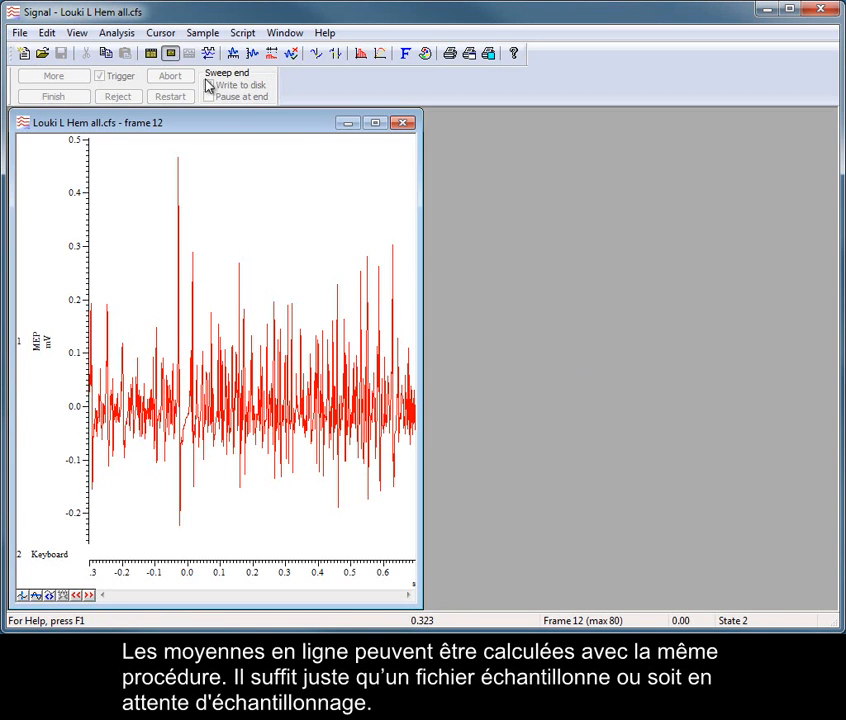
{"action": "left_click", "coordinate": [126, 35]}
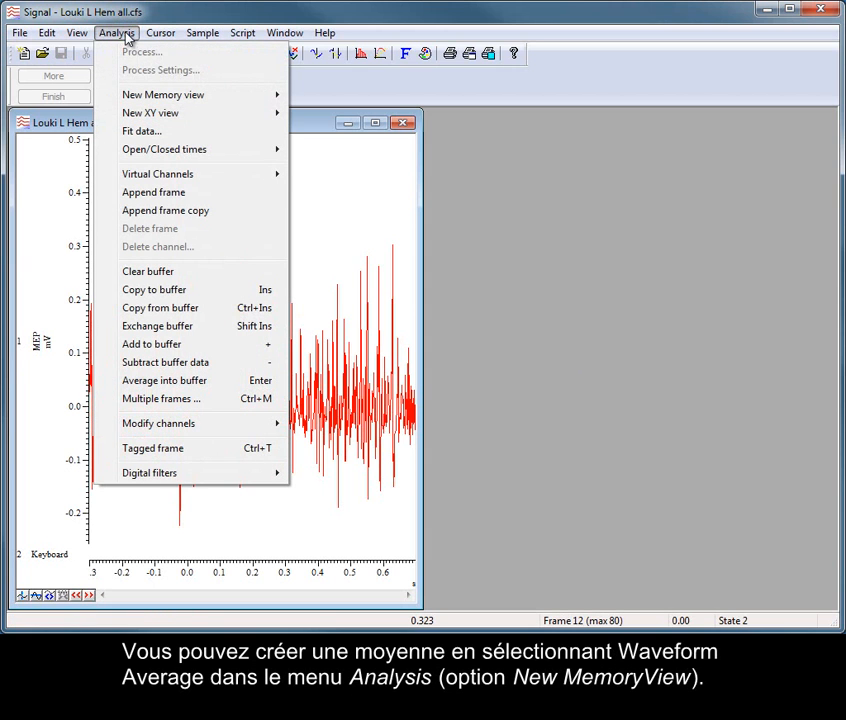
{"action": "mouse_move", "coordinate": [247, 98]}
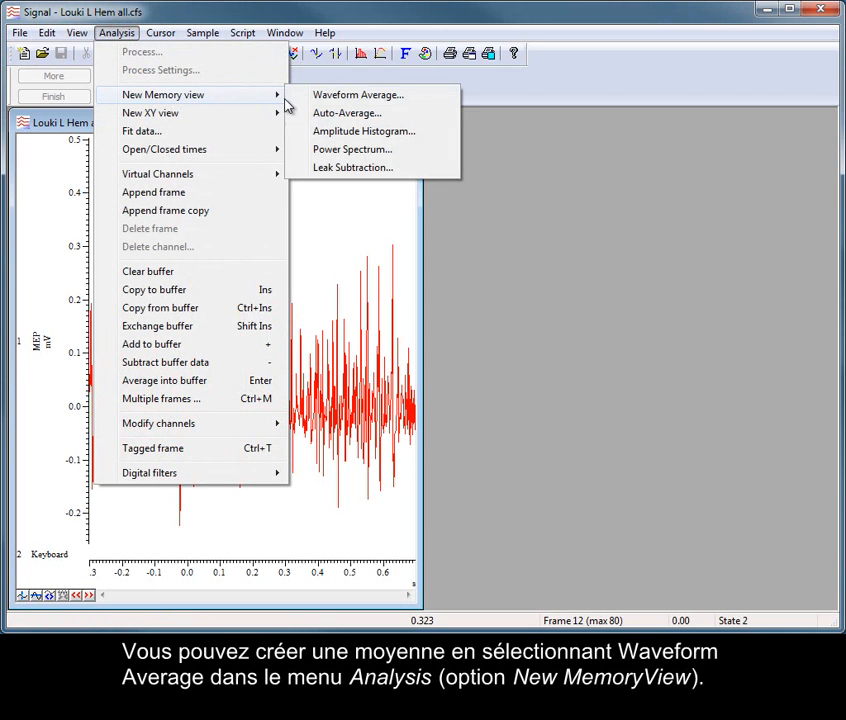
{"action": "left_click", "coordinate": [415, 100]}
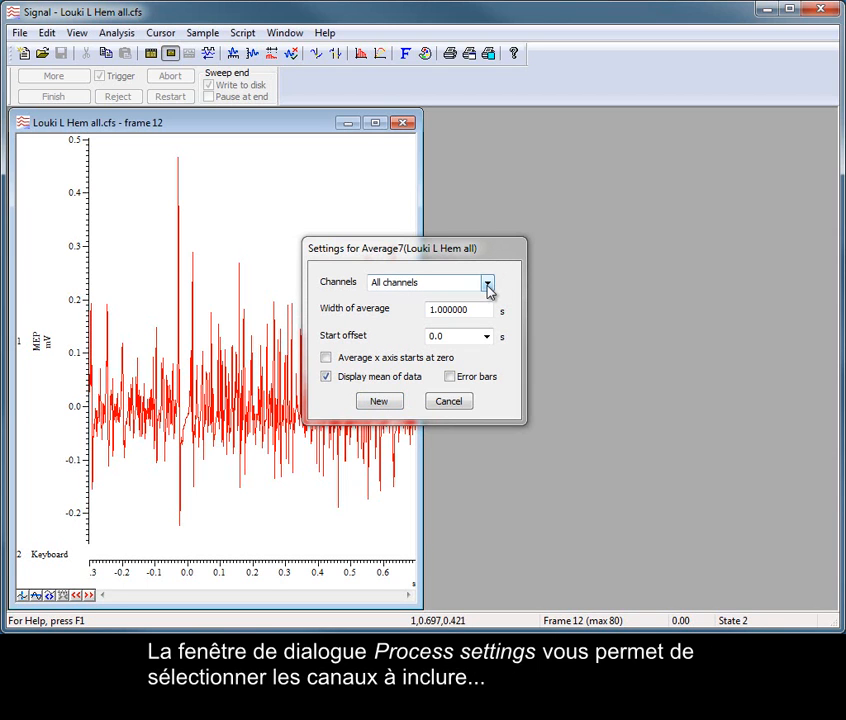
Create the average memory view for all channels, with a 1.000000 s width and a 0.0 s start offset.
{"action": "left_click", "coordinate": [487, 284]}
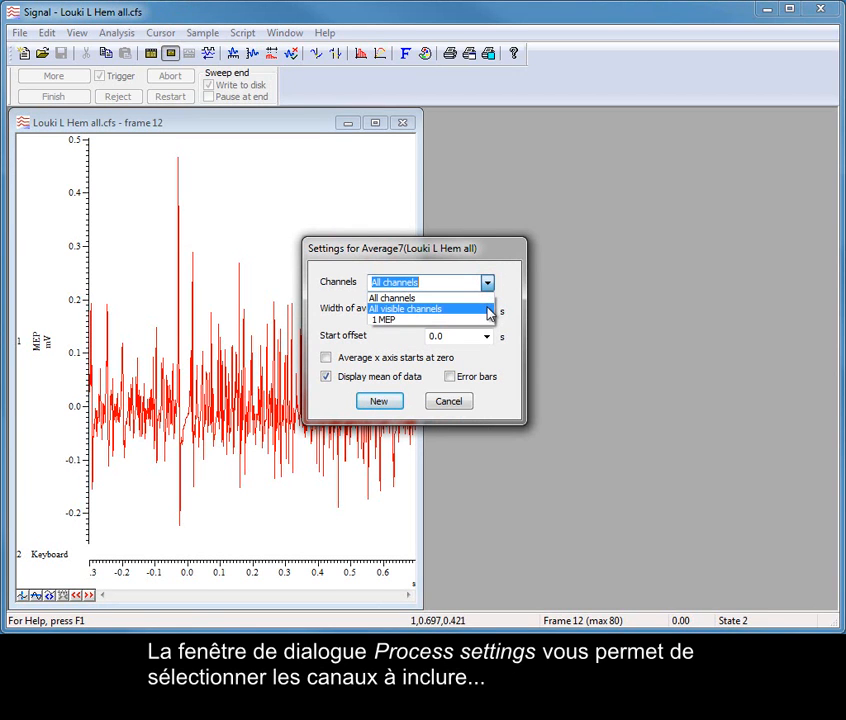
{"action": "left_click", "coordinate": [507, 317]}
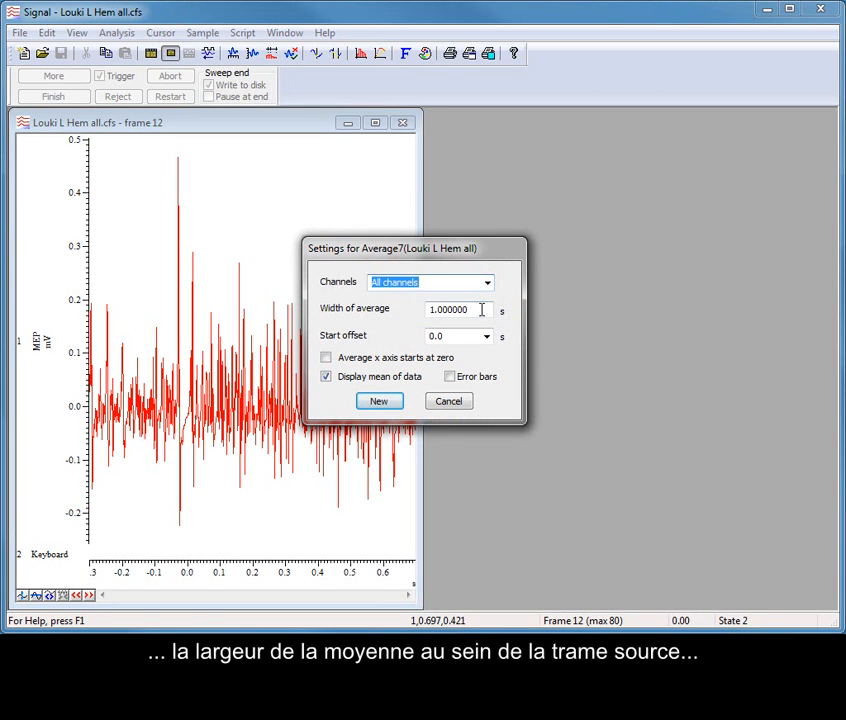
{"action": "left_click", "coordinate": [482, 309]}
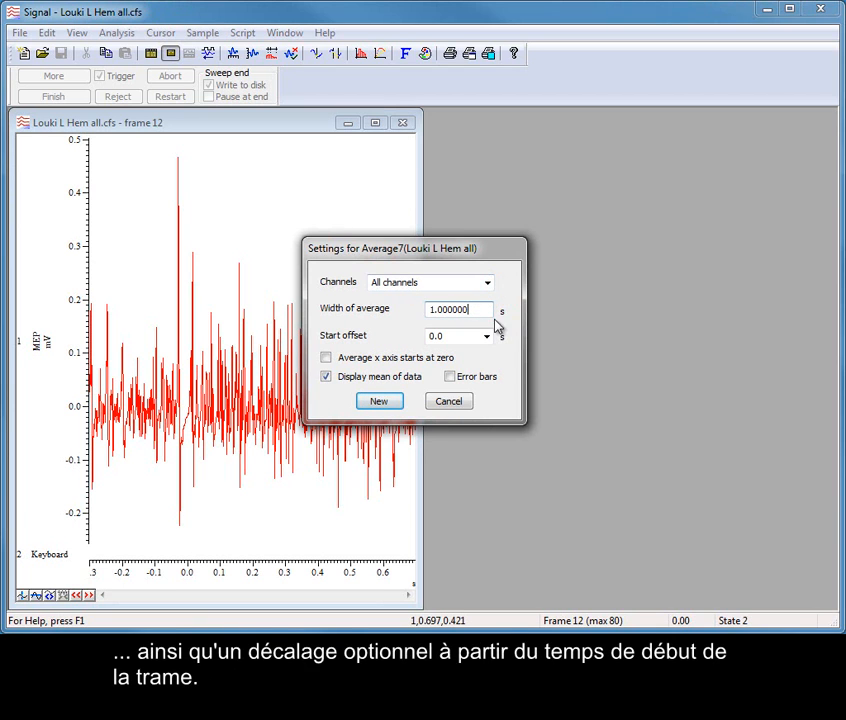
{"action": "left_click", "coordinate": [470, 336]}
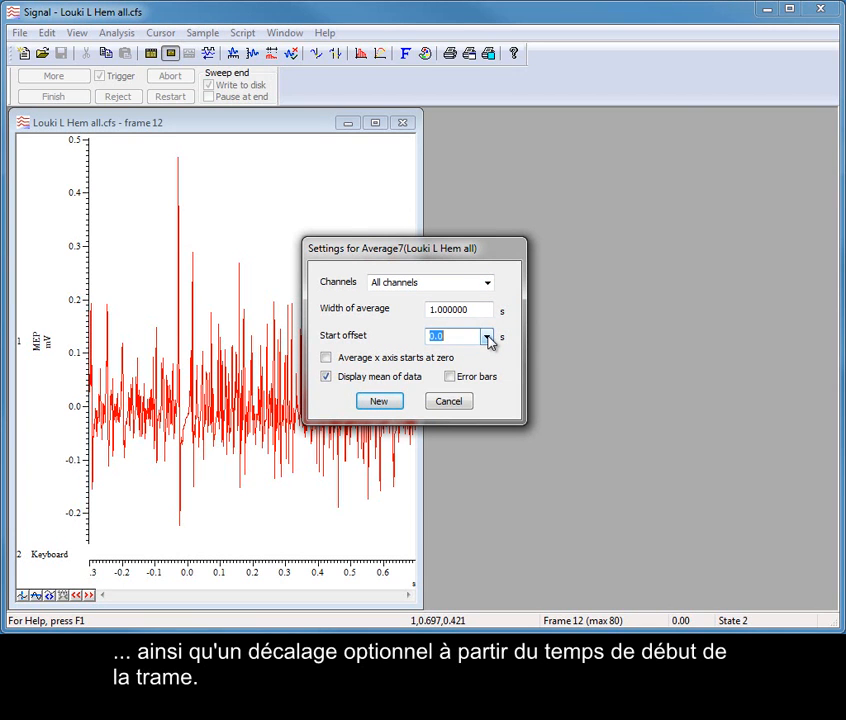
{"action": "left_click", "coordinate": [487, 338]}
{"action": "left_click", "coordinate": [468, 335]}
{"action": "left_click", "coordinate": [468, 335]}
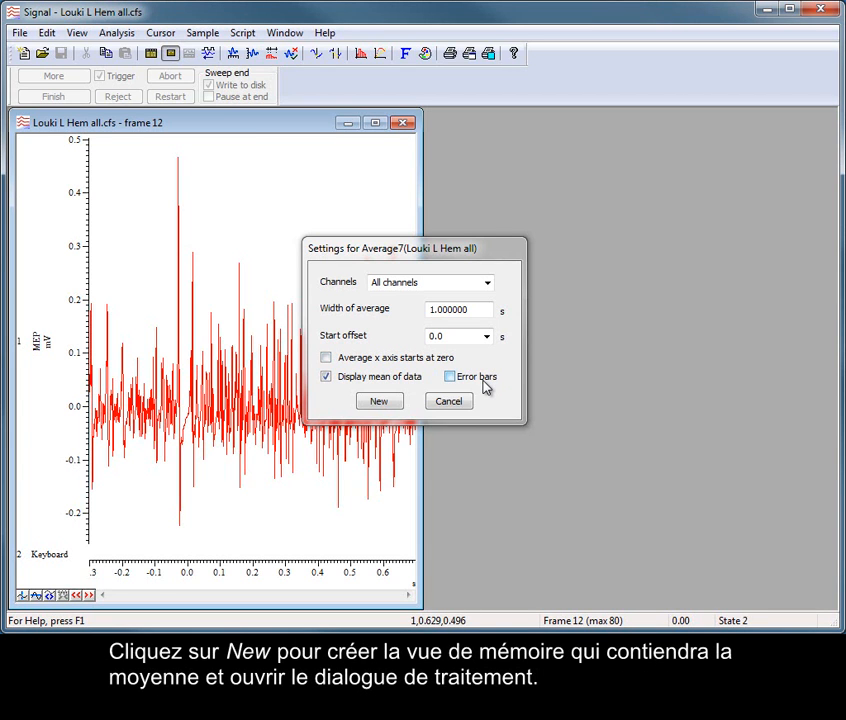
{"action": "left_click", "coordinate": [379, 401]}
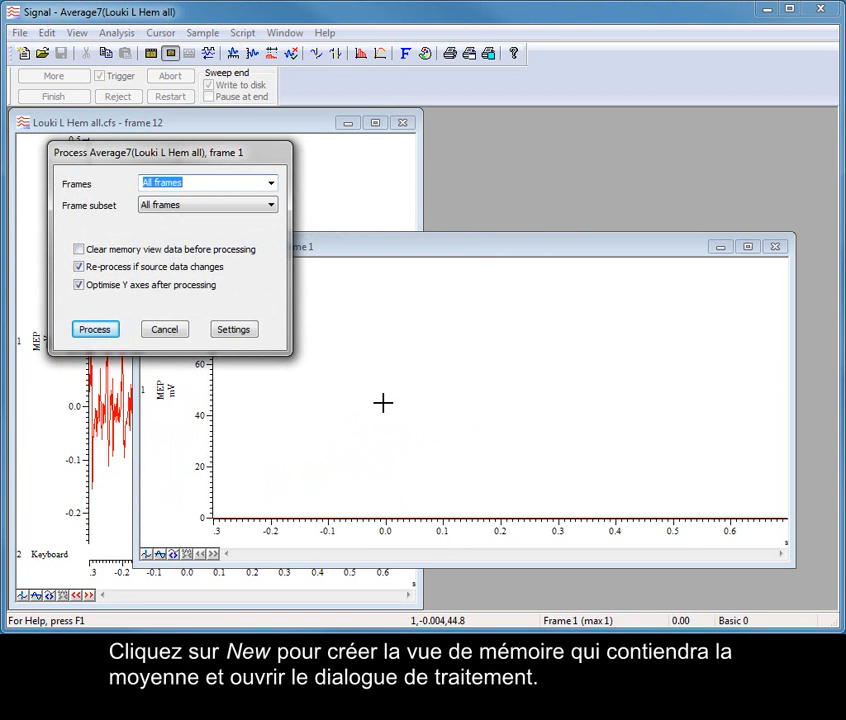
Enter the frame range 1..10 as the frames to process, and replace it with the list 1,3,5,10..20.
{"action": "left_click", "coordinate": [271, 183]}
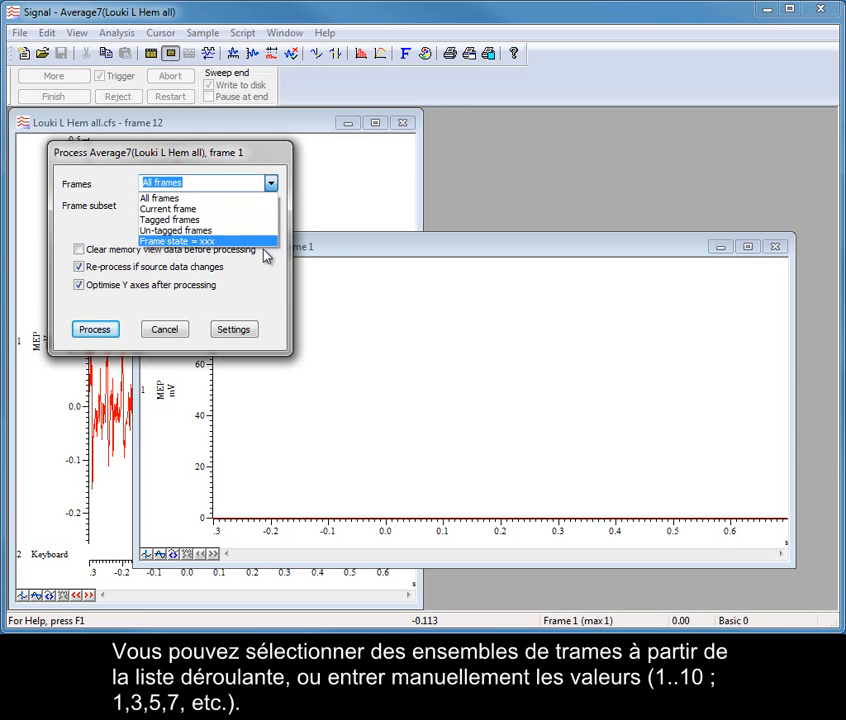
{"action": "left_click", "coordinate": [211, 181]}
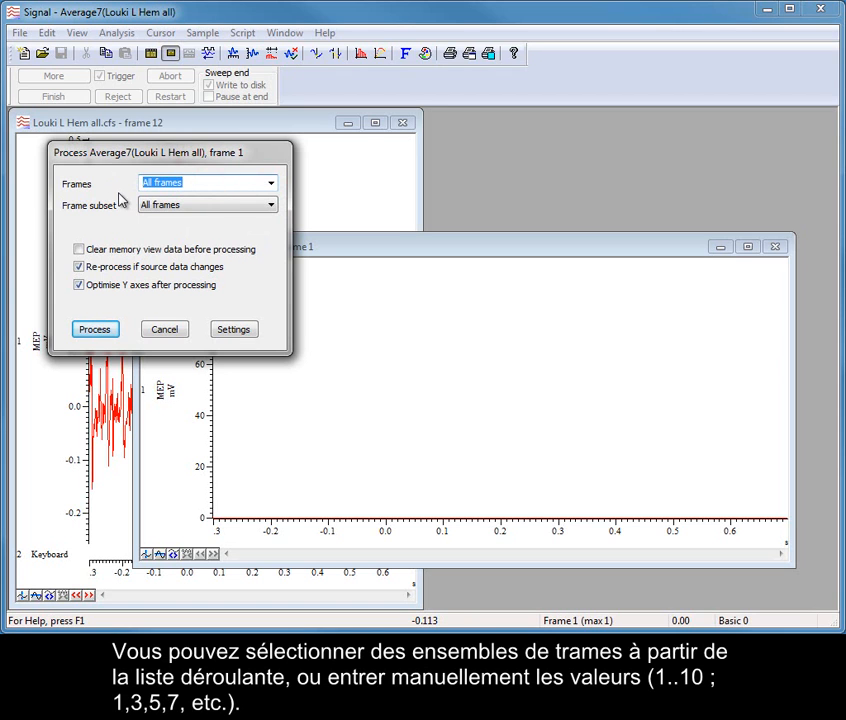
{"action": "type", "text": "1..10"}
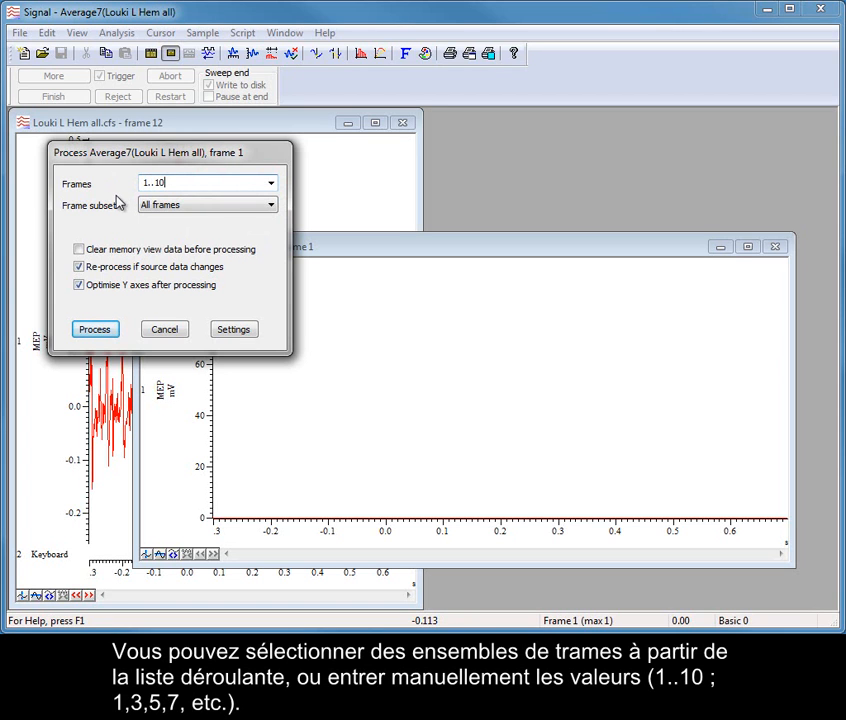
{"action": "double_click", "coordinate": [187, 178]}
{"action": "type", "text": "10"}
{"action": "left_click", "coordinate": [120, 190]}
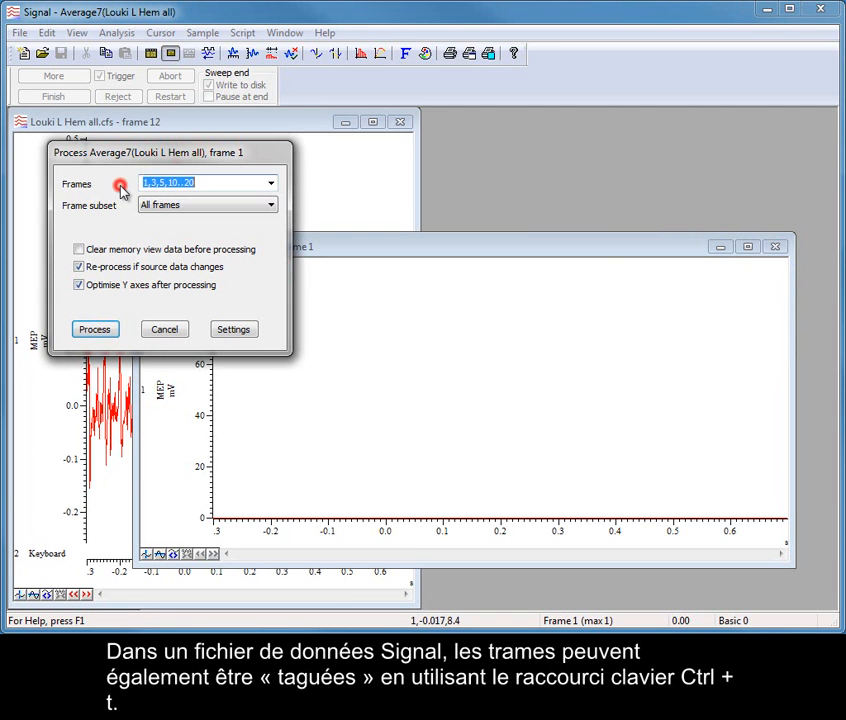
Tag frame 12 of the Louki L Hem all.cfs data file, and tag and untag frame 14.
{"action": "left_click_drag", "start_coordinate": [128, 157], "coordinate": [581, 174]}
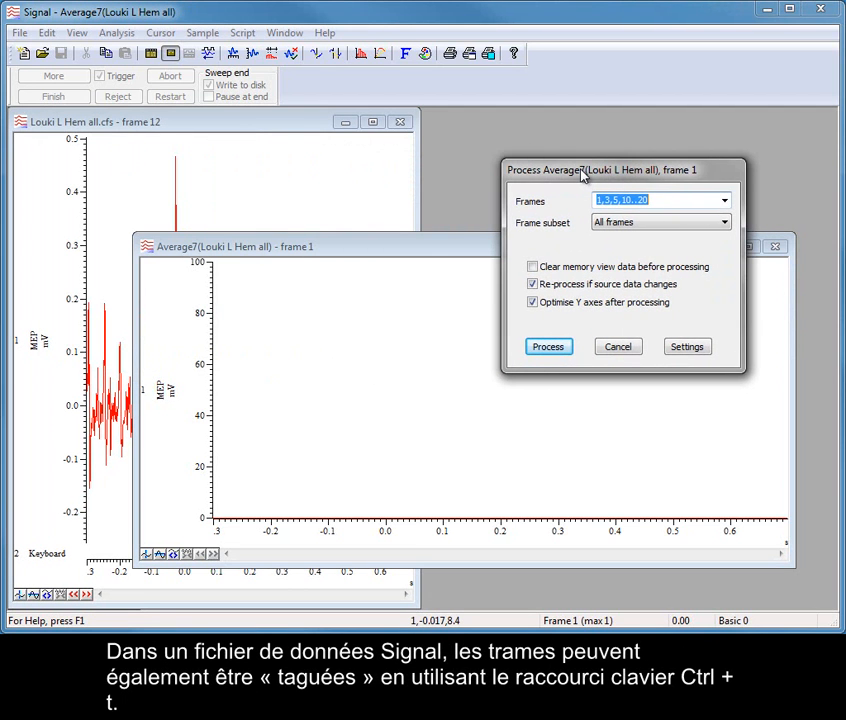
{"action": "left_click", "coordinate": [259, 129]}
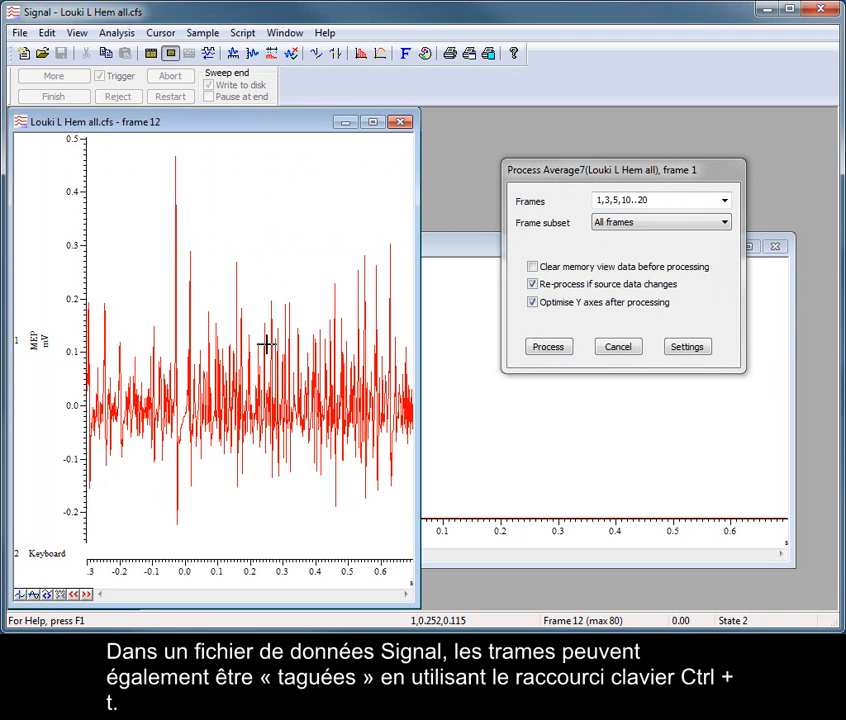
{"action": "key", "text": "ctrl+t"}
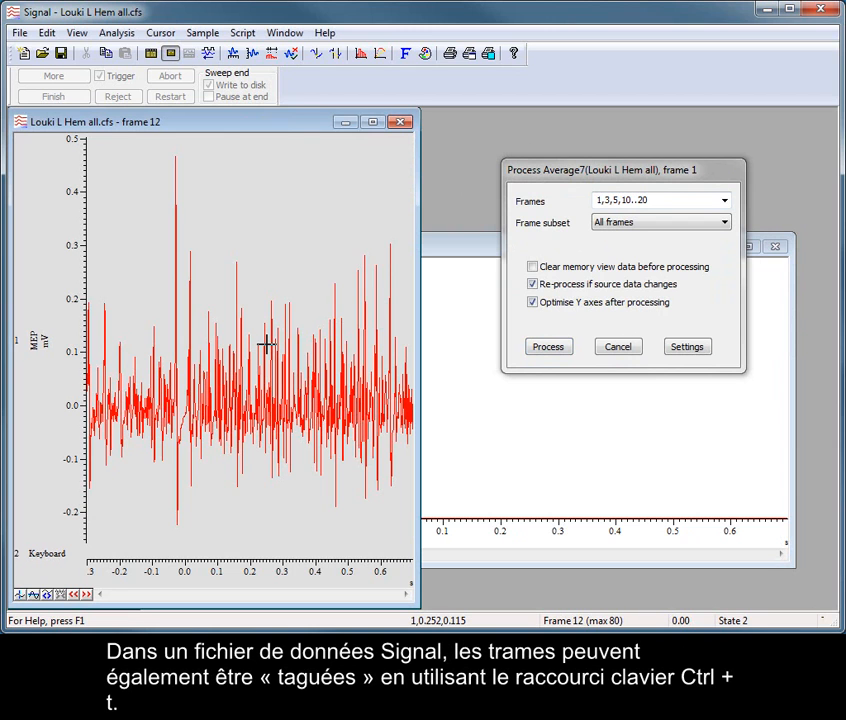
{"action": "key", "text": "Page_Down"}
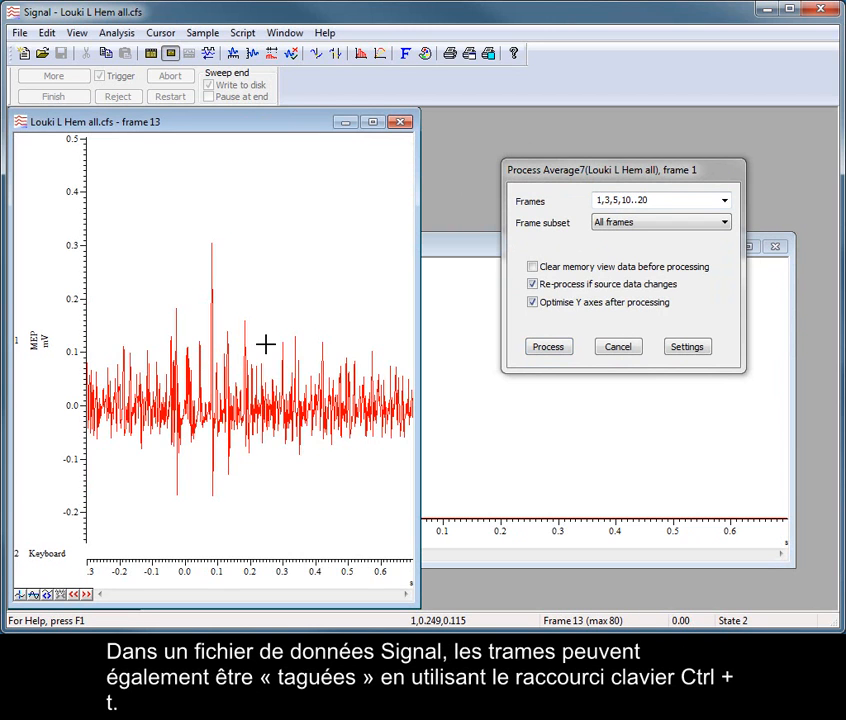
{"action": "key", "text": "Page_Down"}
{"action": "key", "text": "ctrl+t"}
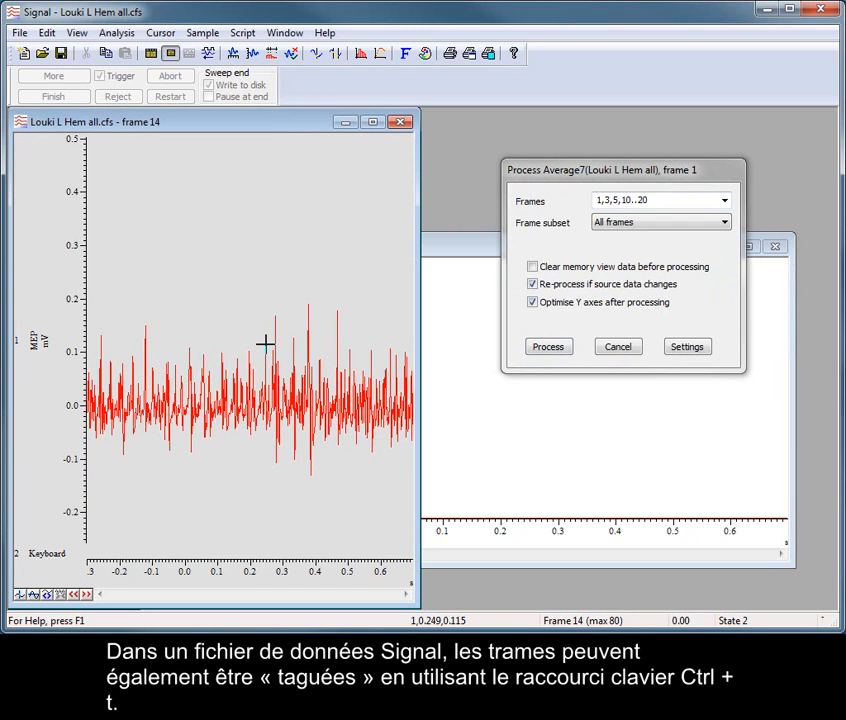
{"action": "key", "text": "ctrl+t"}
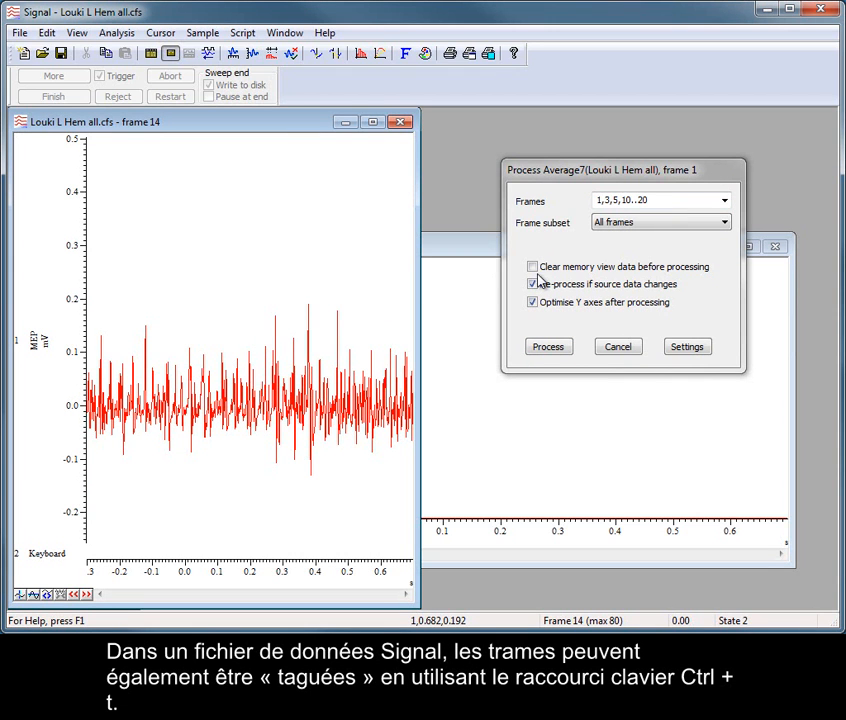
Set the average to process un-tagged frames with the subset Frame state = xxx and selected frame state 1.
{"action": "left_click", "coordinate": [726, 201]}
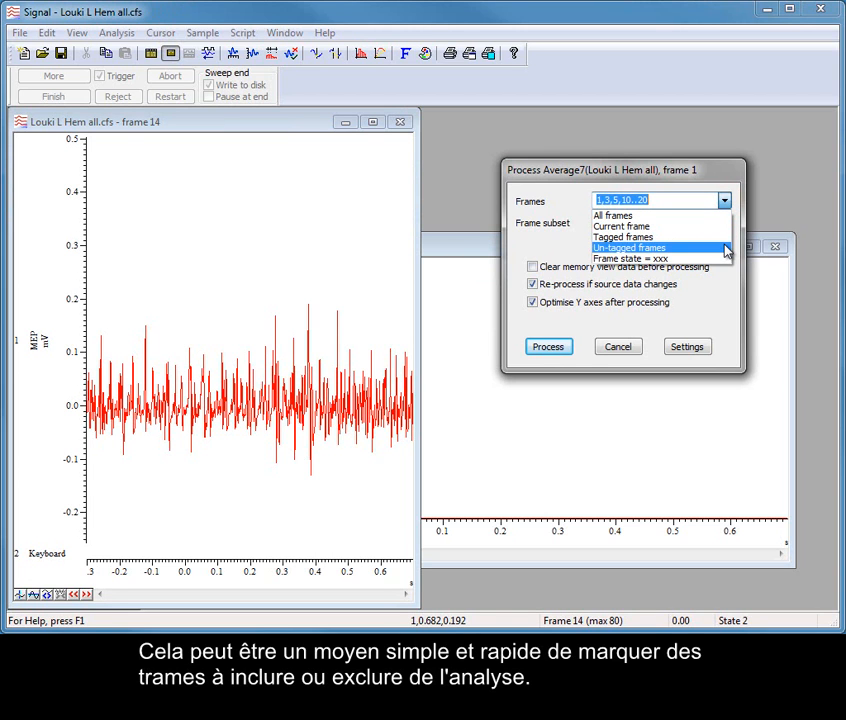
{"action": "left_click", "coordinate": [733, 283]}
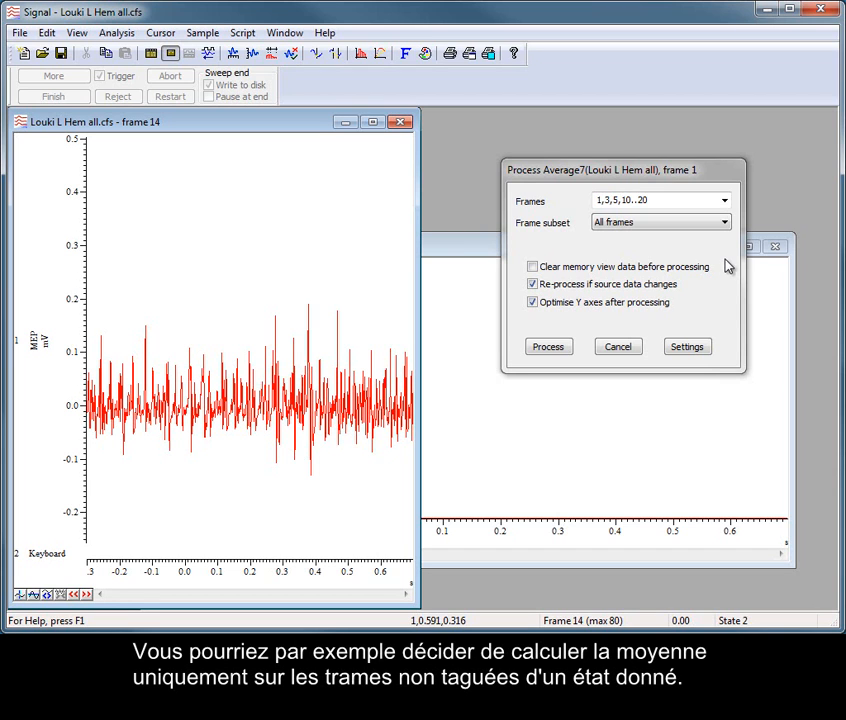
{"action": "left_click", "coordinate": [725, 200]}
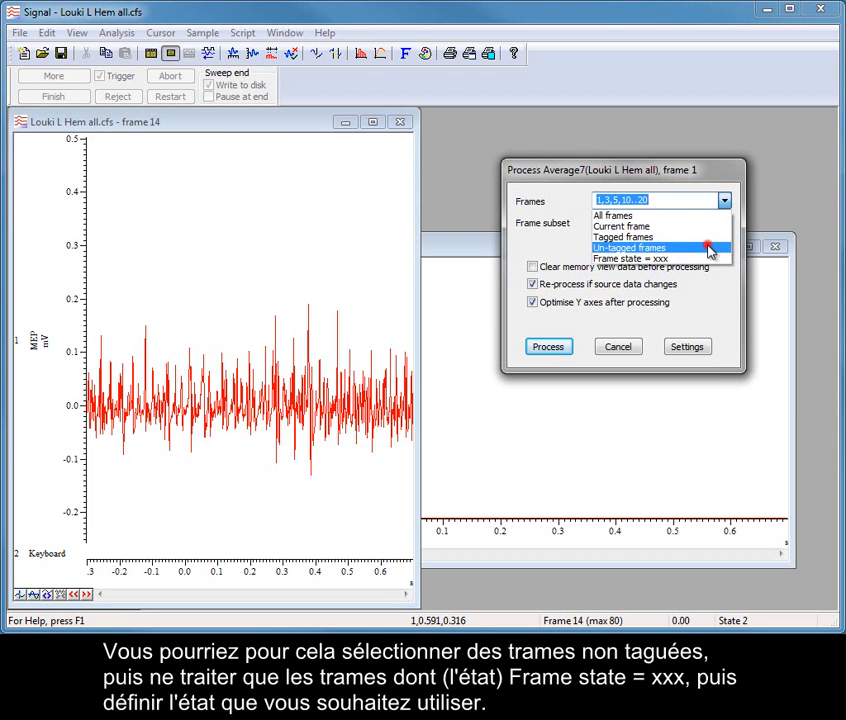
{"action": "left_click", "coordinate": [710, 248]}
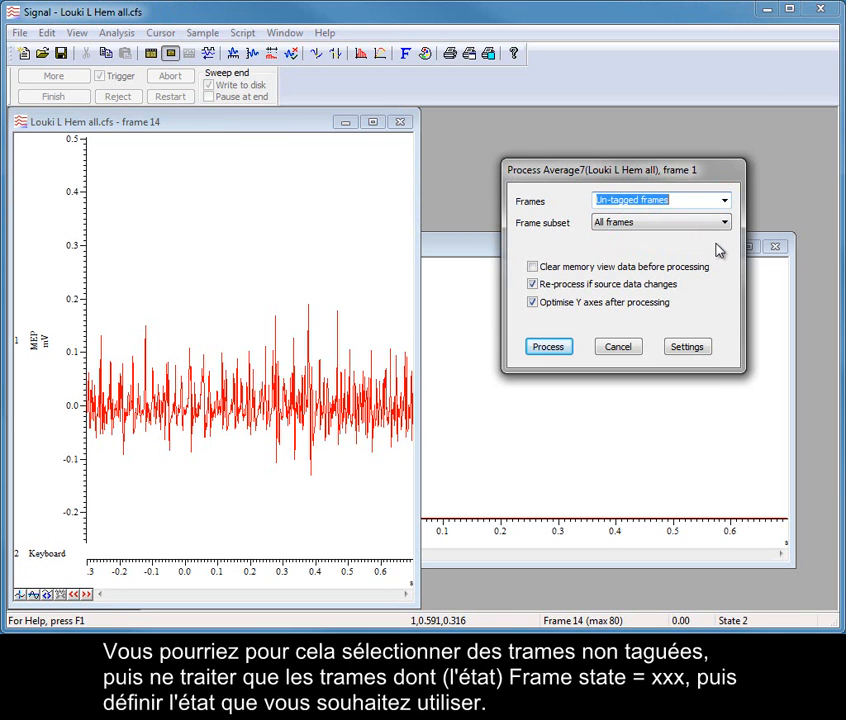
{"action": "left_click", "coordinate": [724, 223]}
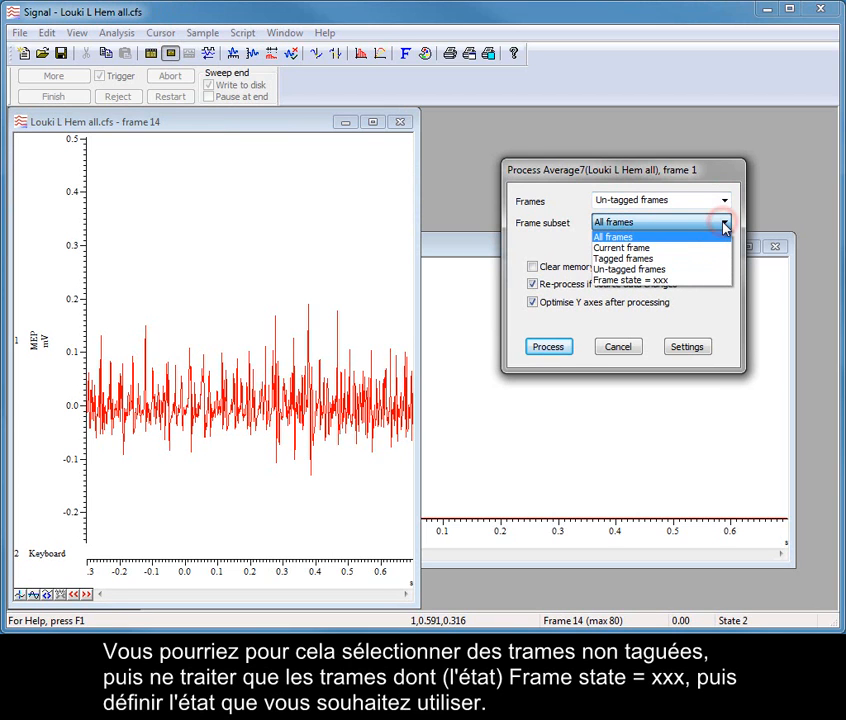
{"action": "left_click", "coordinate": [713, 280]}
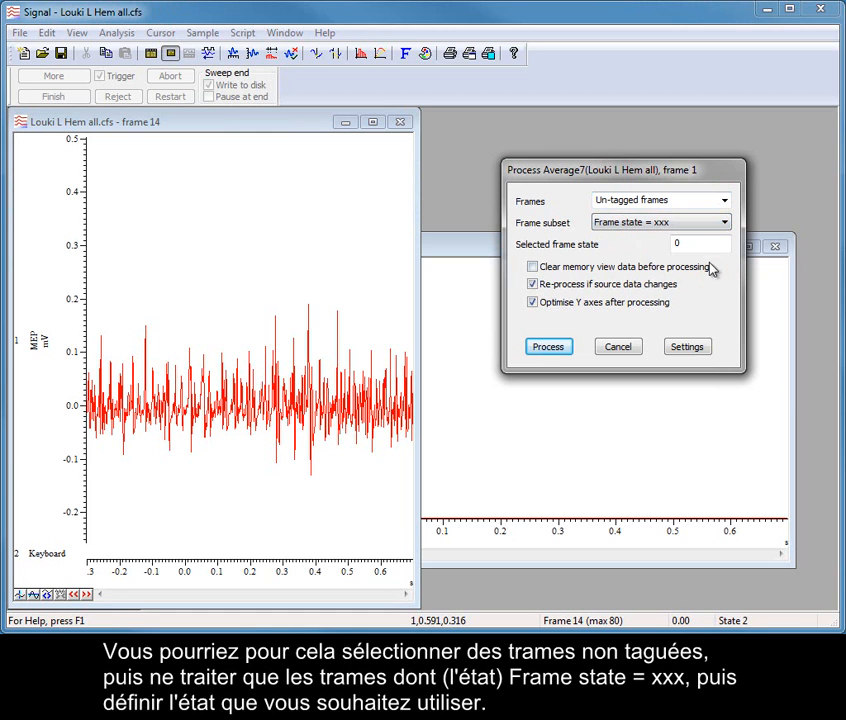
{"action": "left_click", "coordinate": [704, 244]}
{"action": "left_click_drag", "start_coordinate": [704, 244], "coordinate": [659, 243]}
{"action": "type", "text": "1"}
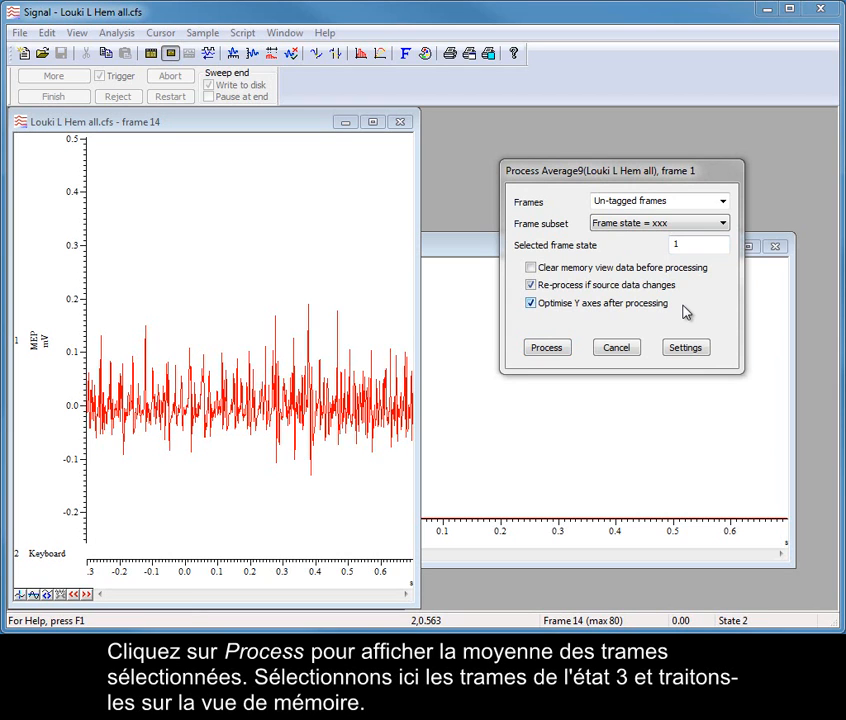
Set the selected frame state to 3 and process the average into the memory view.
{"action": "double_click", "coordinate": [682, 241]}
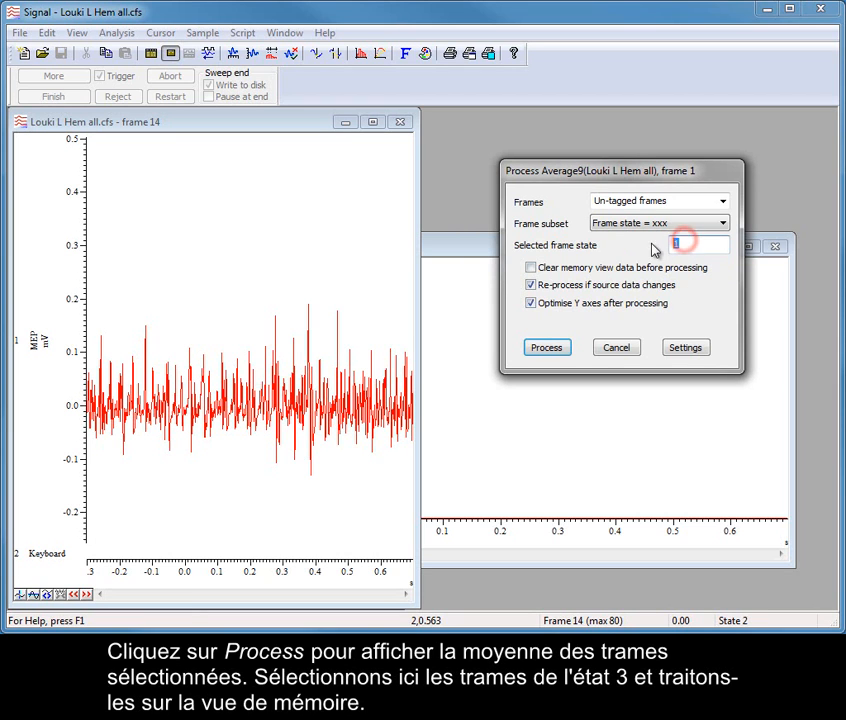
{"action": "type", "text": "3"}
{"action": "left_click", "coordinate": [547, 350]}
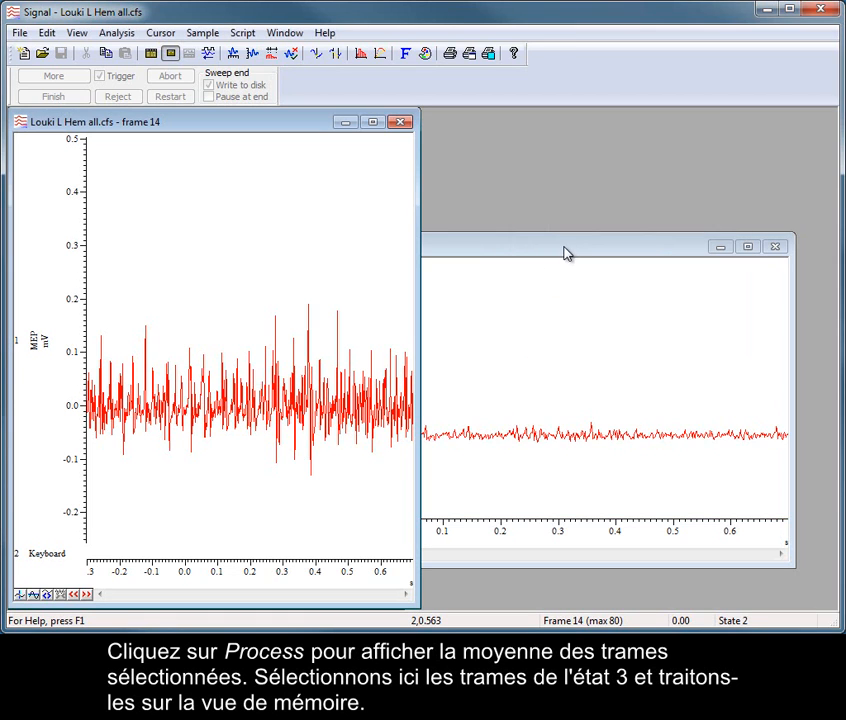
Bring the average window to the front and move and shrink it to fit beside the Louki L Hem all.cfs window.
{"action": "left_click", "coordinate": [565, 253]}
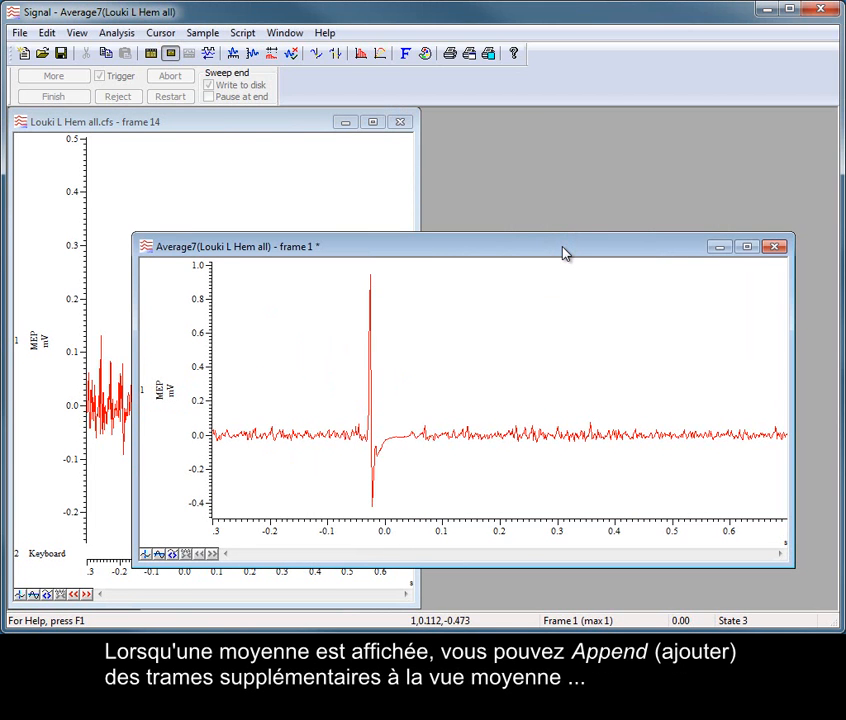
{"action": "left_click_drag", "start_coordinate": [565, 253], "coordinate": [605, 129]}
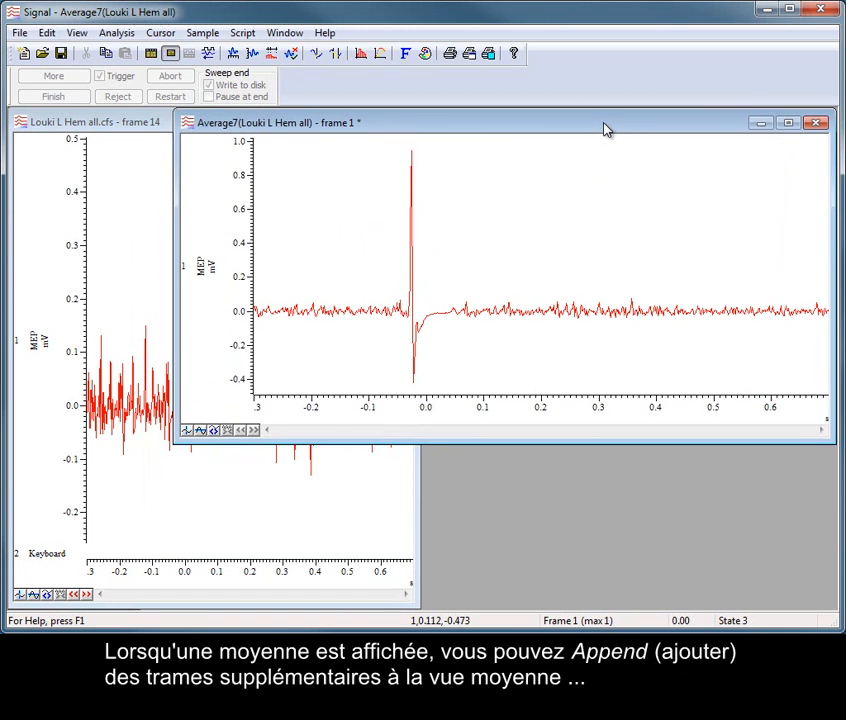
{"action": "left_click_drag", "start_coordinate": [175, 440], "coordinate": [422, 367]}
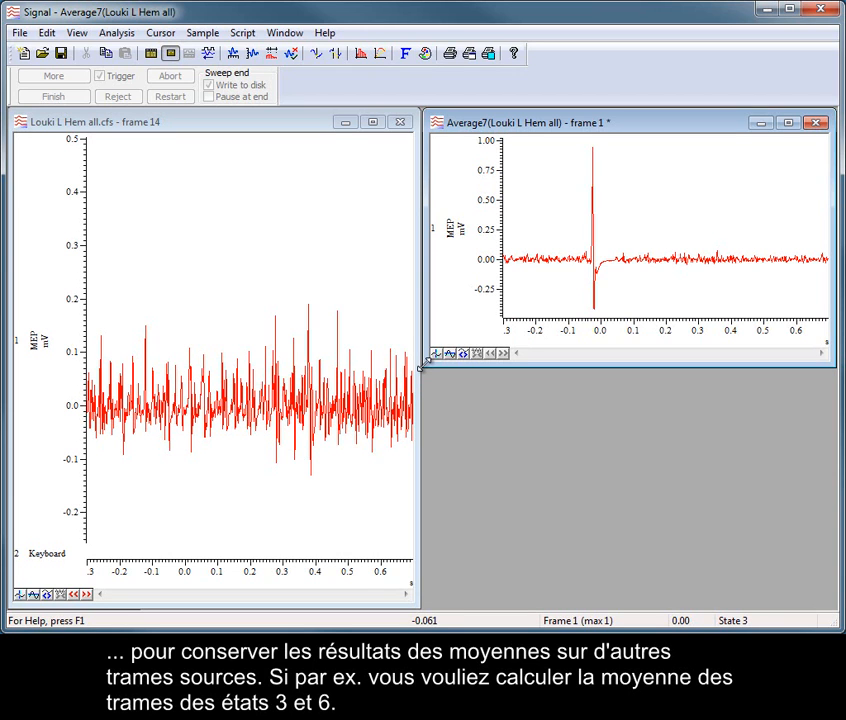
Append a second average frame to the average view and process it with selected frame state 6.
{"action": "left_click", "coordinate": [116, 34]}
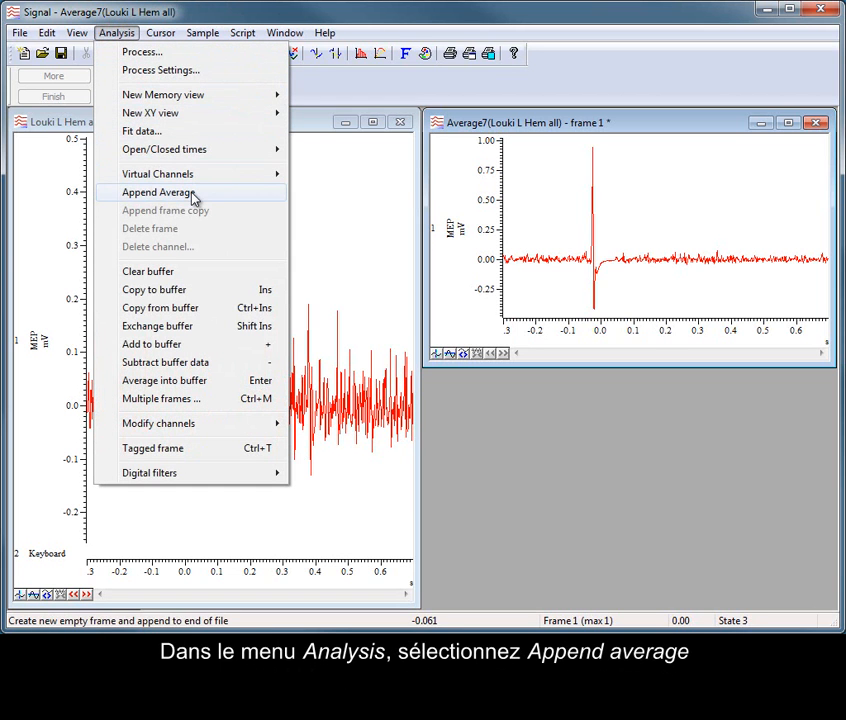
{"action": "left_click", "coordinate": [194, 199]}
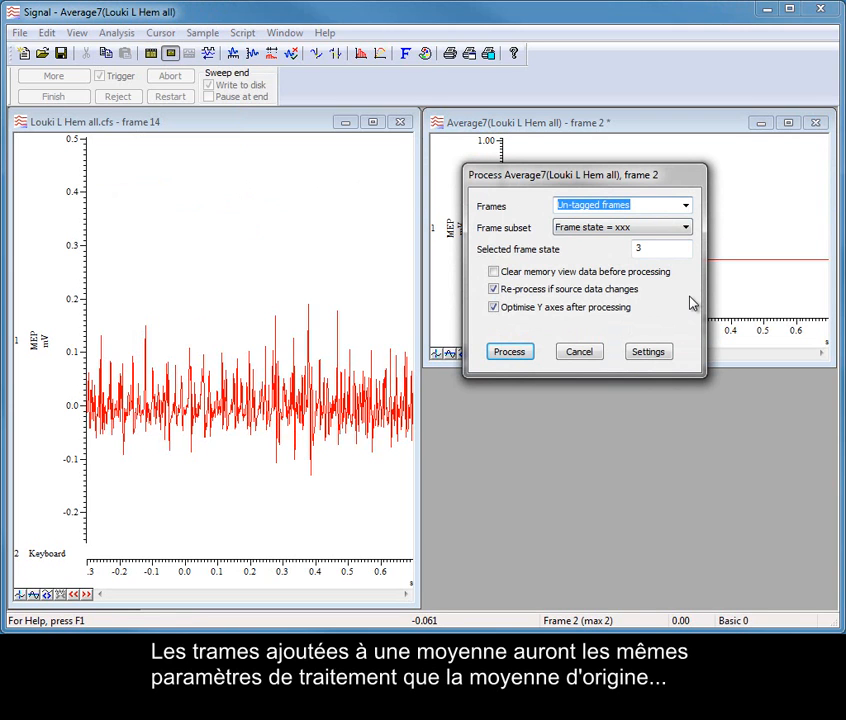
{"action": "double_click", "coordinate": [642, 248]}
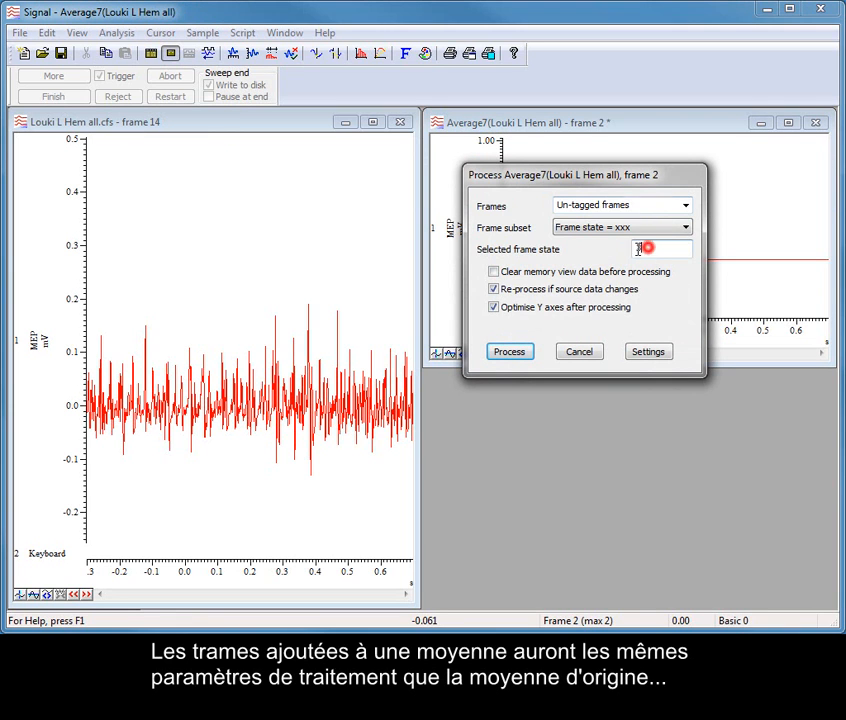
{"action": "type", "text": "6"}
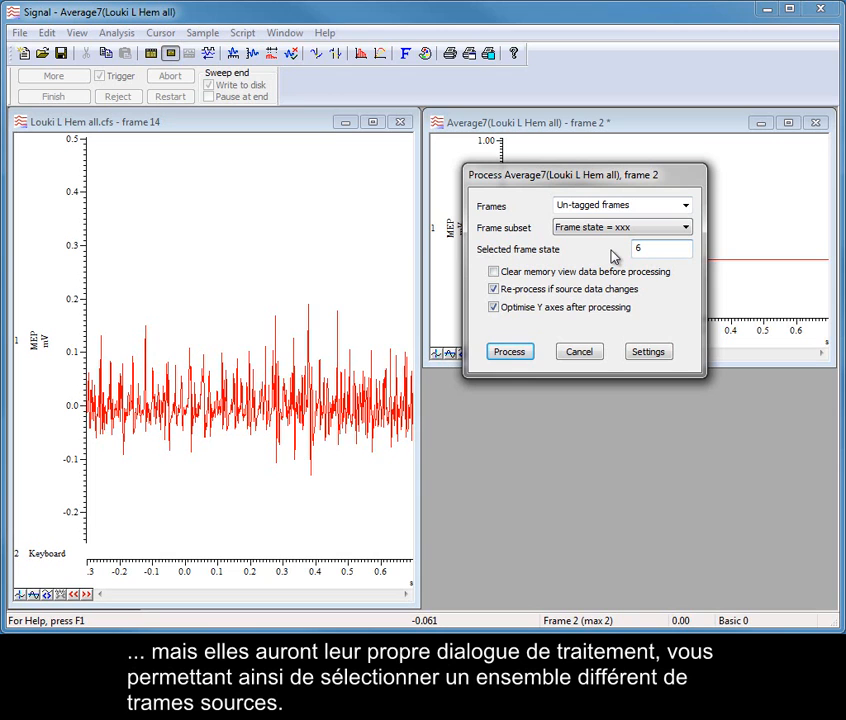
{"action": "left_click", "coordinate": [510, 352]}
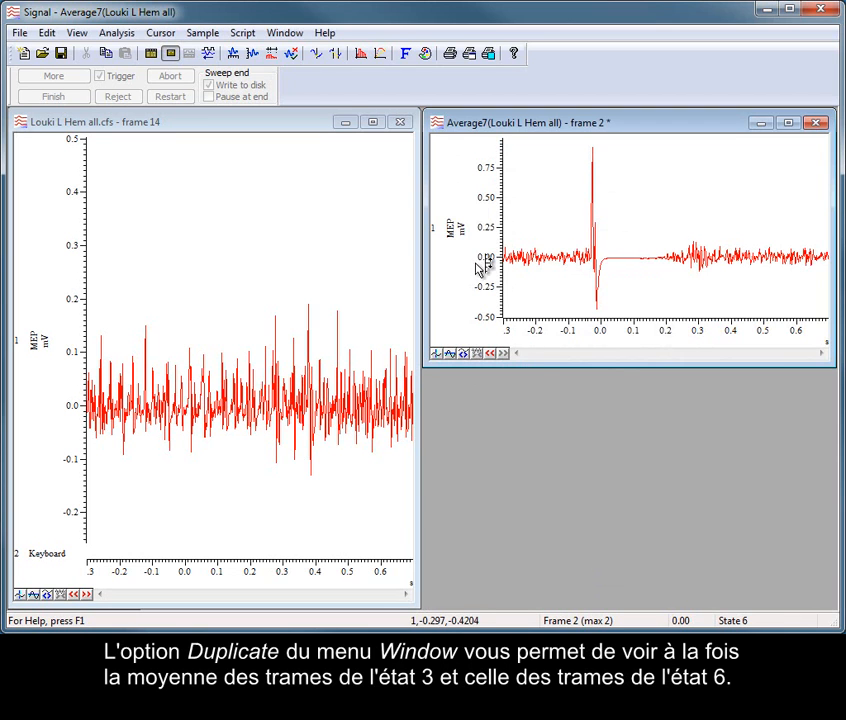
Duplicate the average window, place the copy below the original, and show frame 1 in the original window.
{"action": "left_click", "coordinate": [283, 33]}
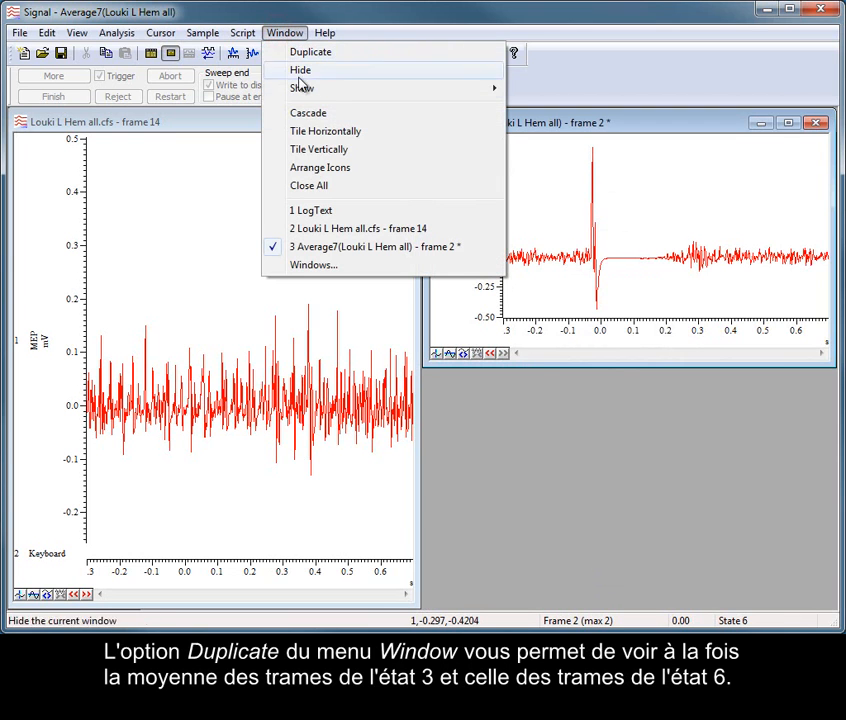
{"action": "left_click", "coordinate": [313, 53]}
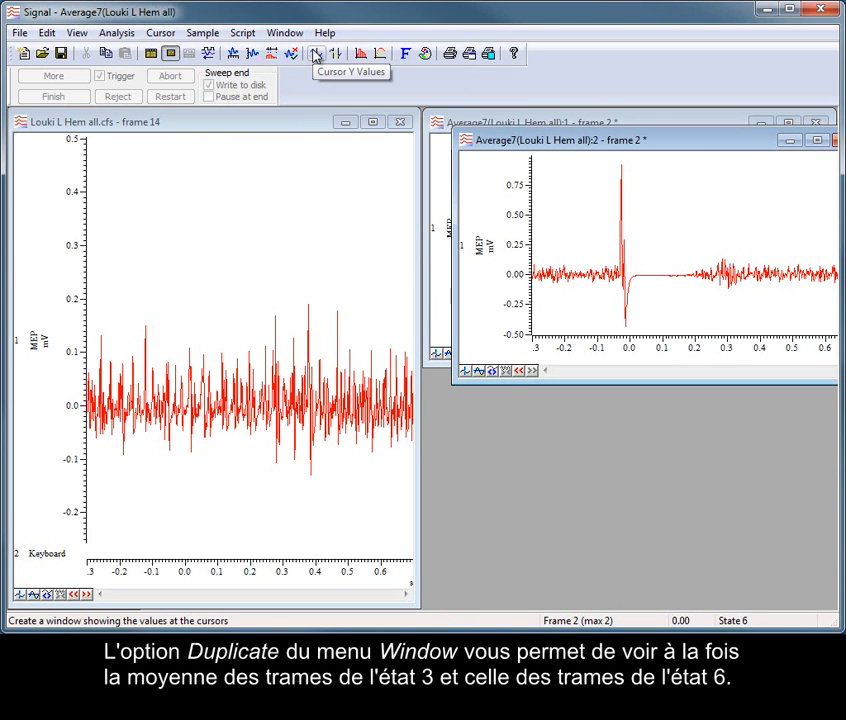
{"action": "left_click_drag", "start_coordinate": [572, 151], "coordinate": [535, 394]}
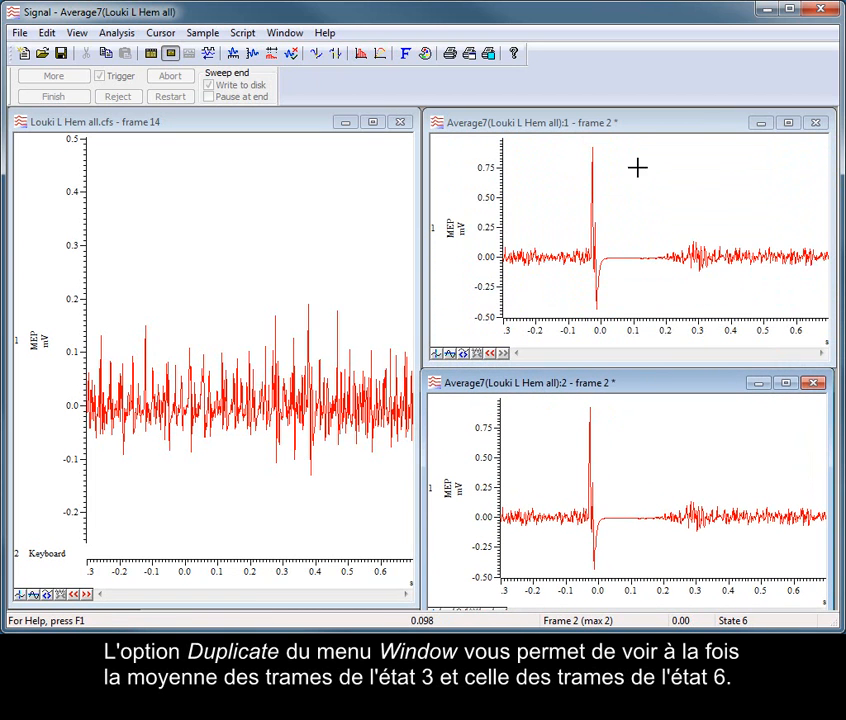
{"action": "left_click", "coordinate": [636, 132]}
{"action": "key", "text": "Page_Up"}
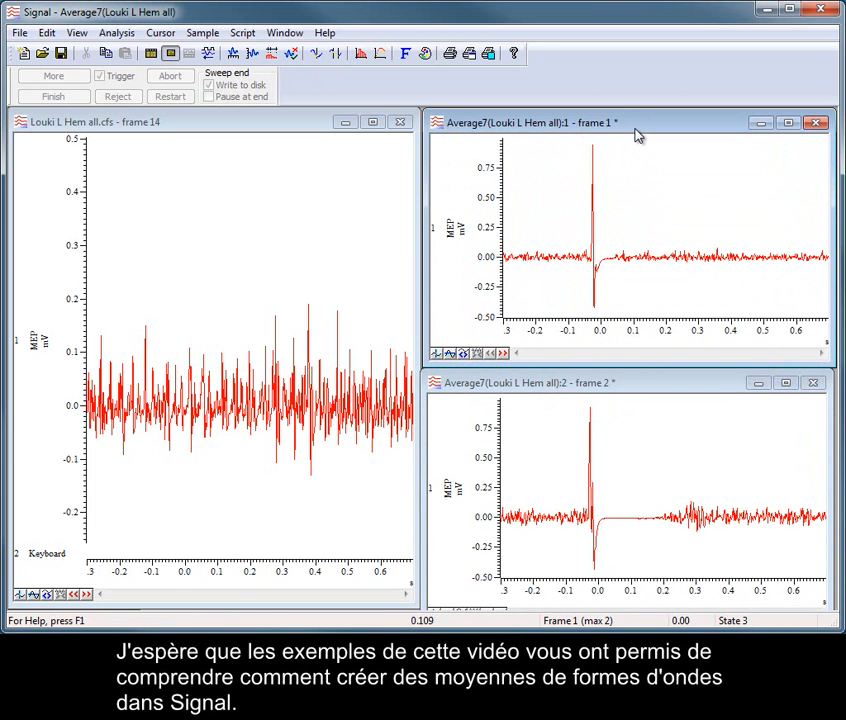